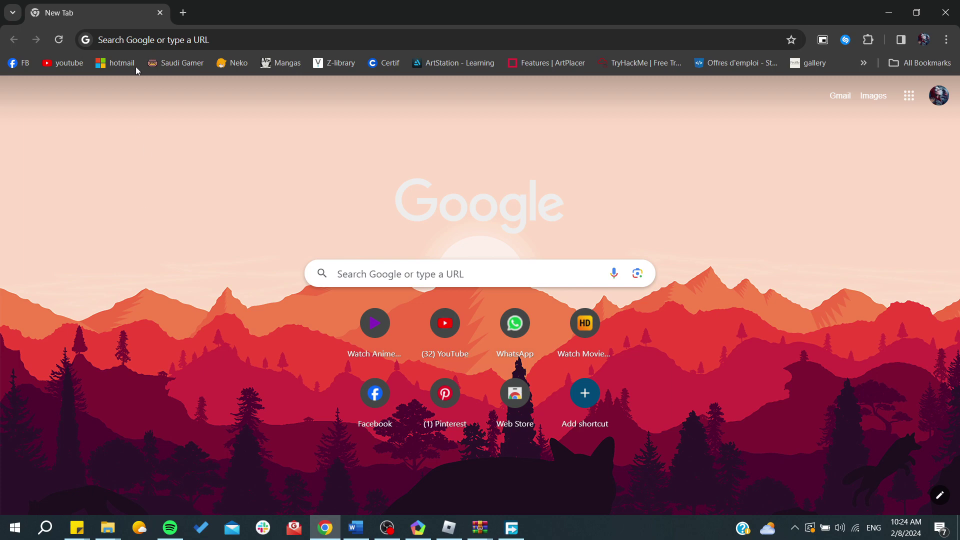
- Search Google for 'roblox minecraft font'
left_click(112, 39)
type("roblo")
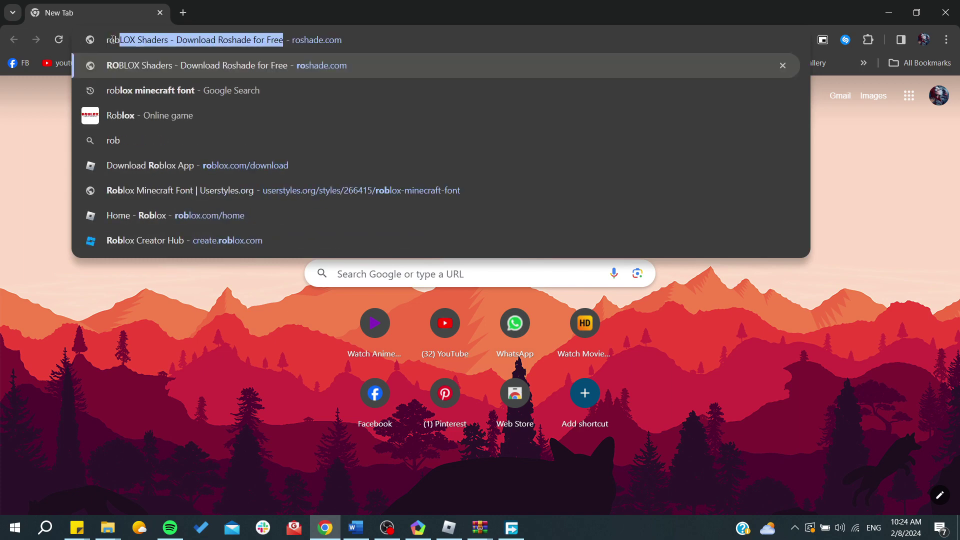
type("x m")
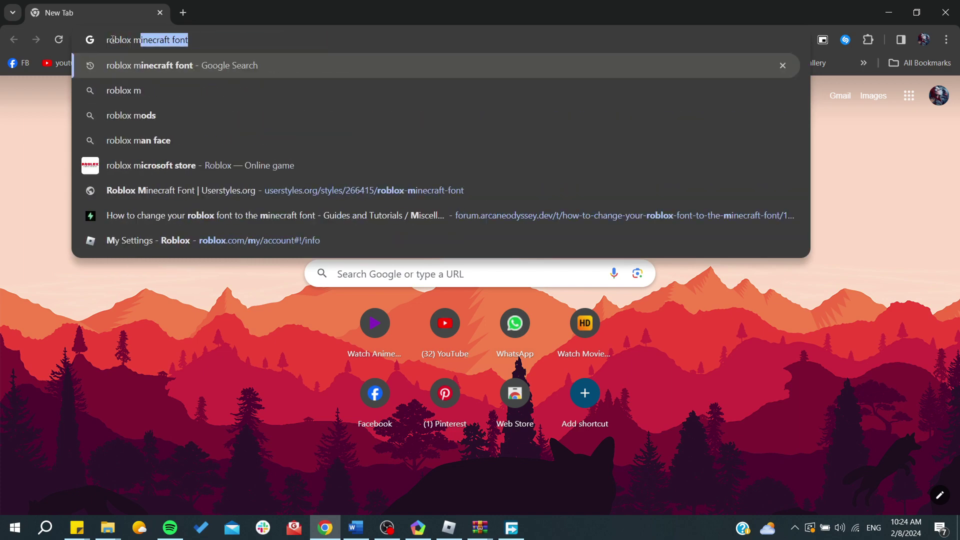
key("Return")
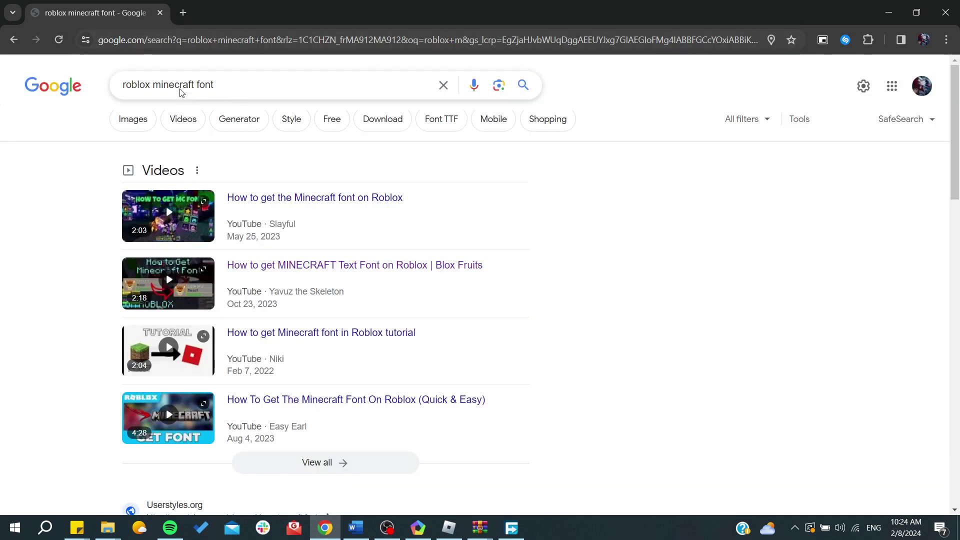
- Scroll the results and highlight the arcaneodyssey.dev forum guide's title
left_click_drag(247, 88, 123, 86)
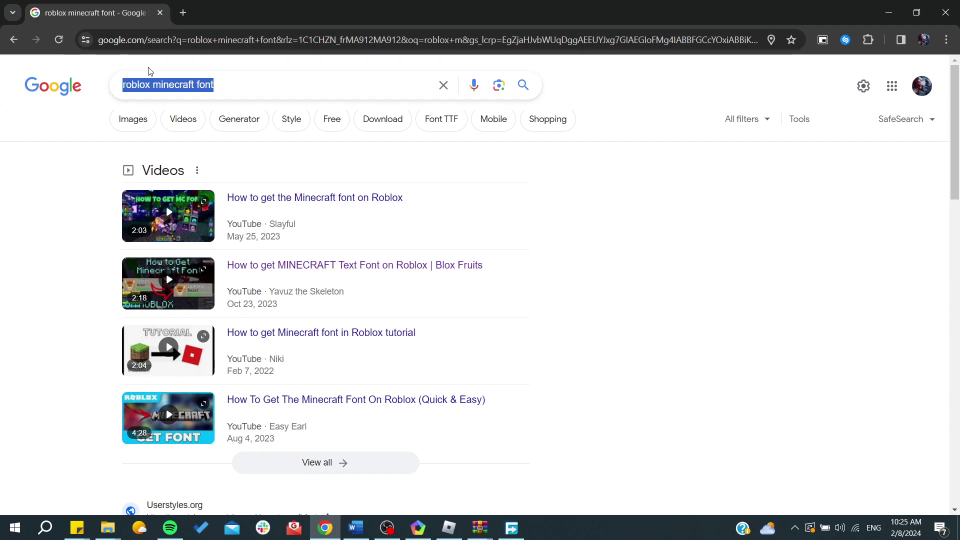
left_click(6, 247)
scroll(13, 306, "down", 7)
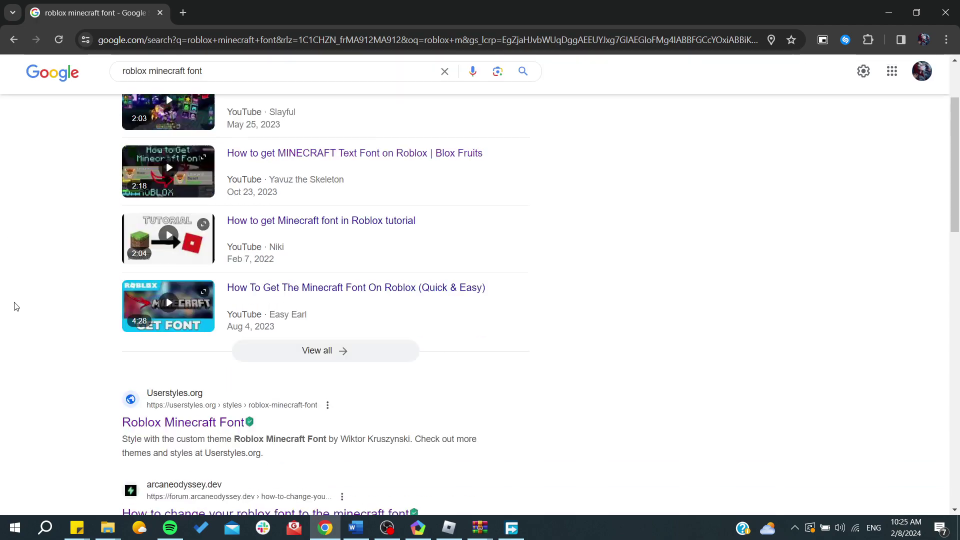
scroll(104, 230, "up", 3, "ctrl")
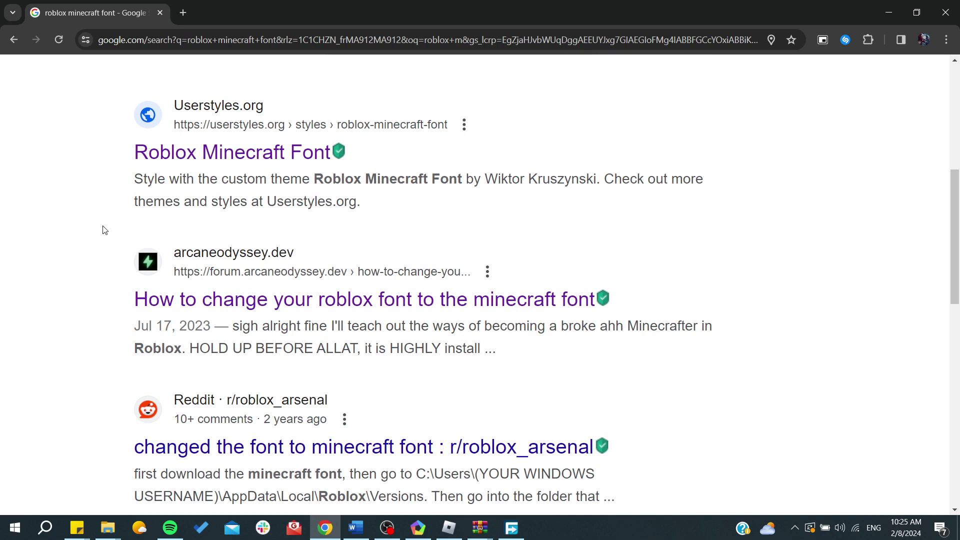
left_click_drag(129, 299, 550, 300)
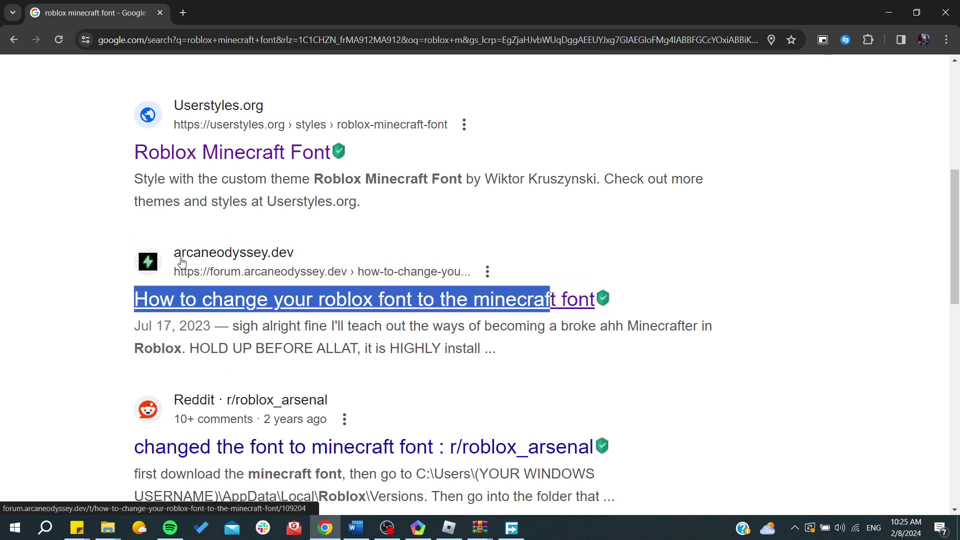
left_click(115, 301)
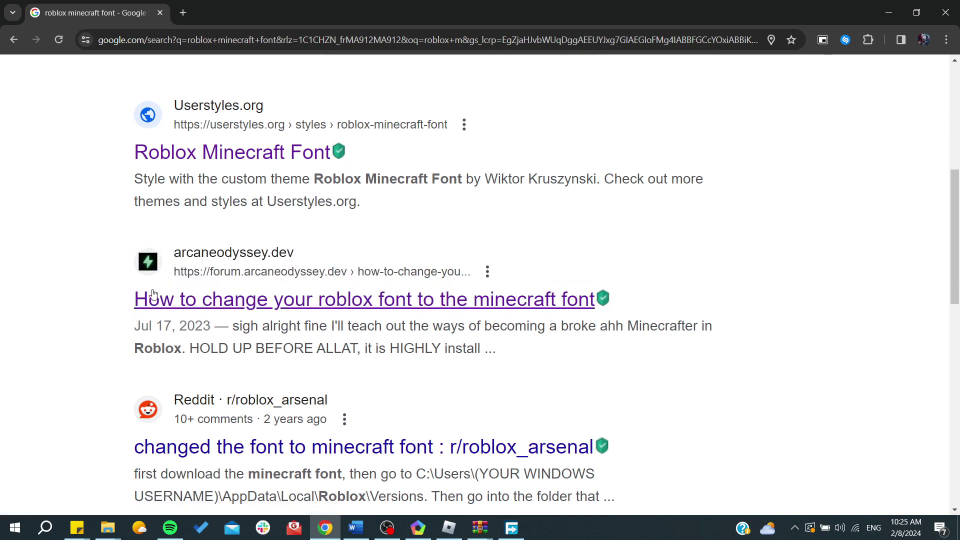
left_click_drag(115, 302, 619, 297)
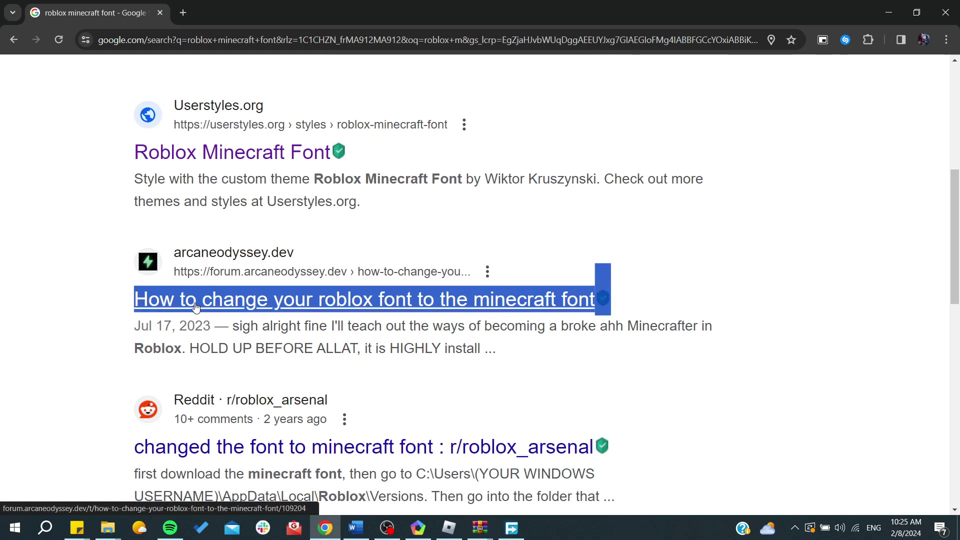
- Open the Arcane Odyssey font guide thread in a new tab and enlarge its text
middle_click(353, 299)
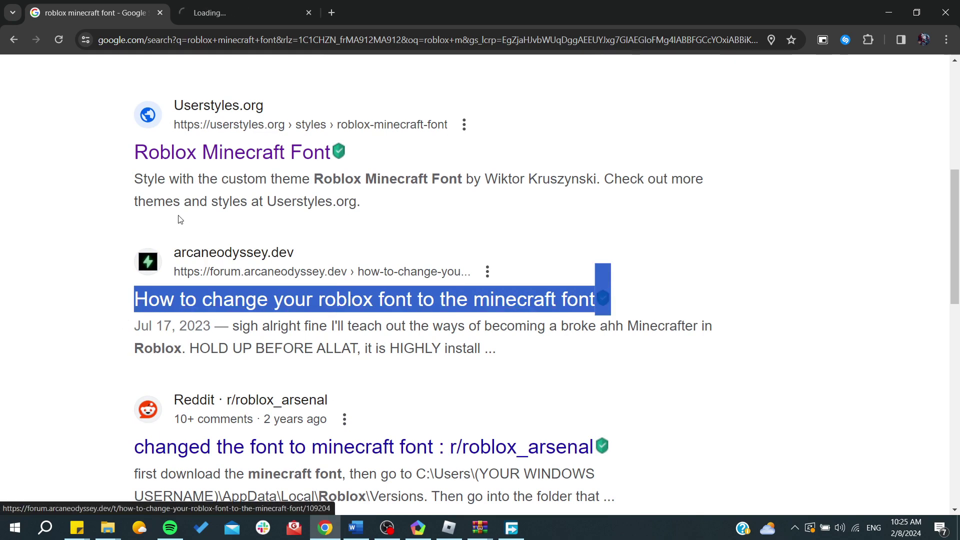
key("ctrl+Tab")
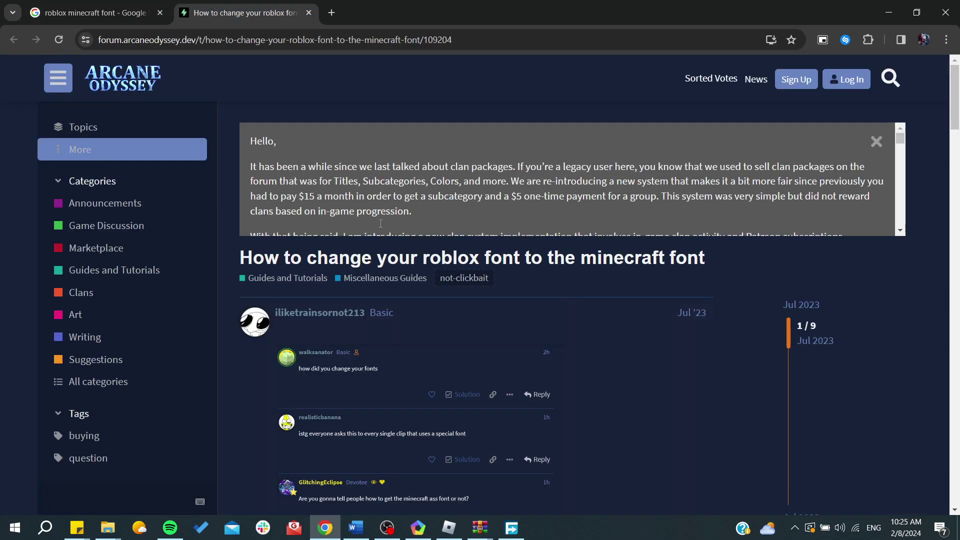
scroll(528, 273, "down", 5)
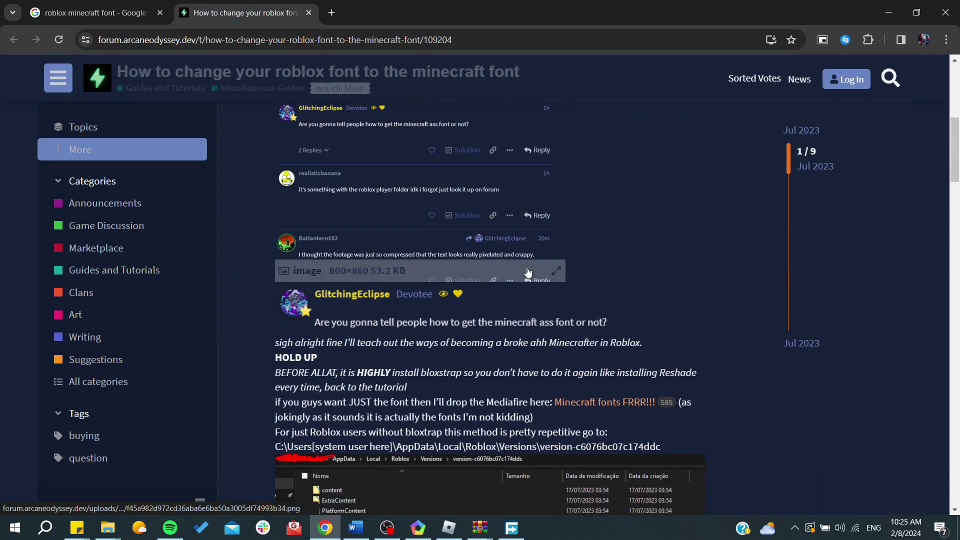
key("ctrl+plus")
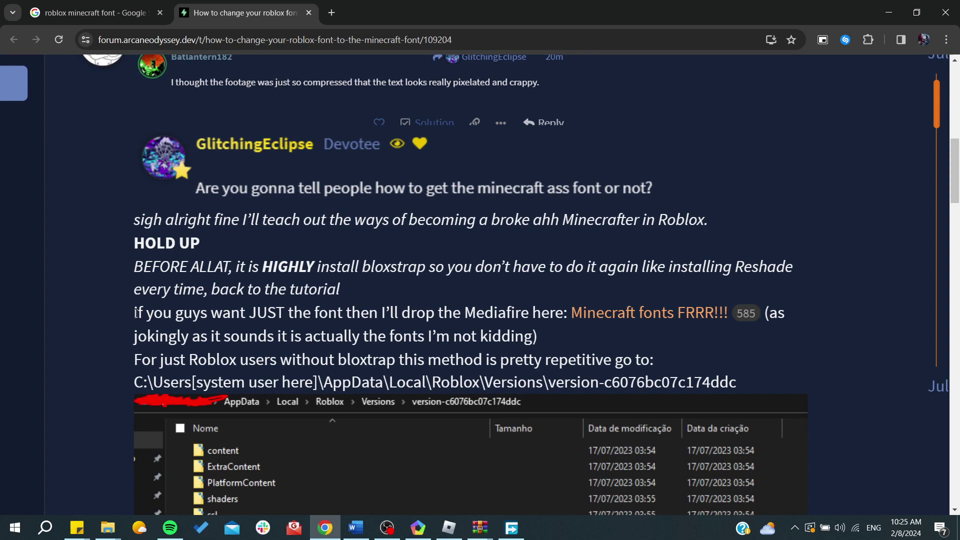
- Follow the post's 'Minecraft fonts FRRR!!!' Mediafire download link
left_click_drag(136, 314, 768, 319)
left_click(617, 329)
left_click(636, 315)
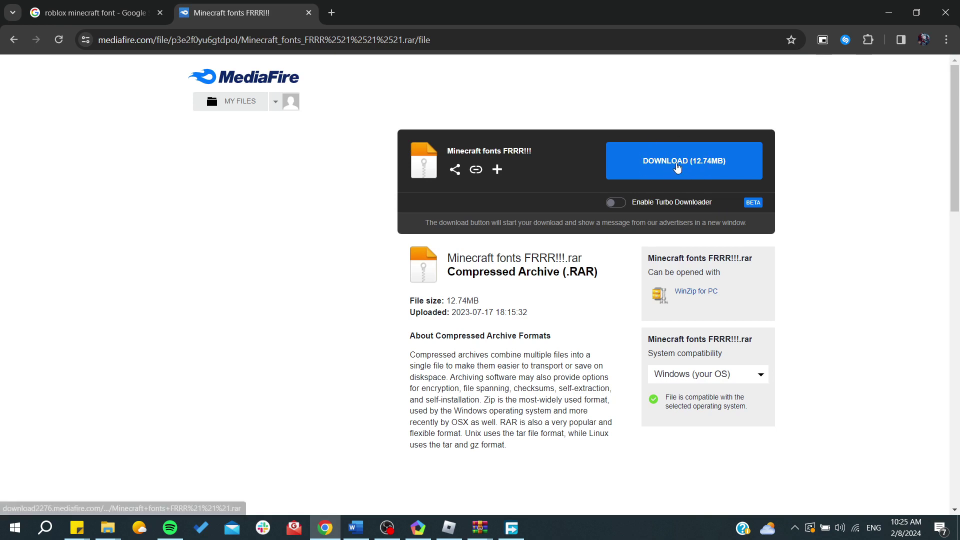
- Start the 12.74MB download of Minecraft fonts FRRR!!!.rar from MediaFire
left_click(677, 167)
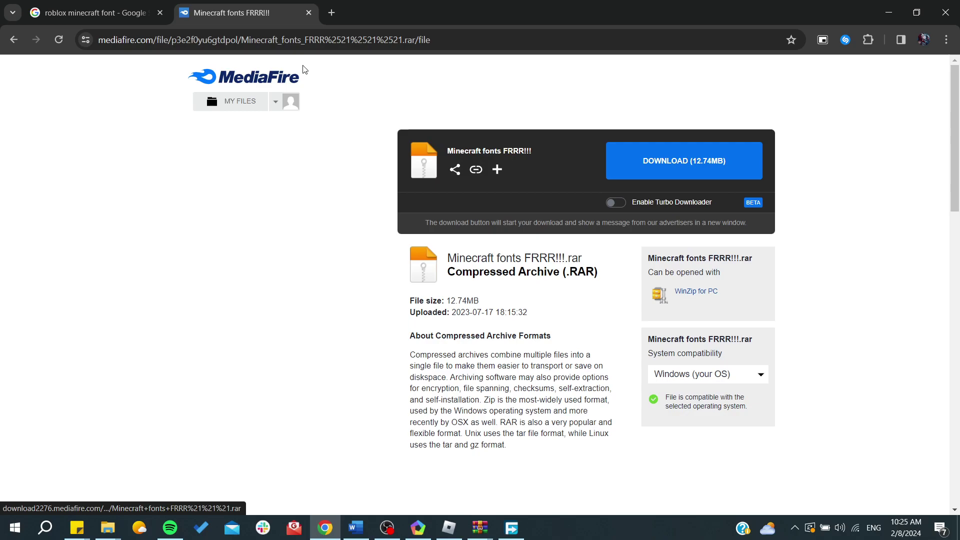
- Antivirus-scan the desktop Minecraft fonts FRRR!!! folder and close the clean report
key("super+d")
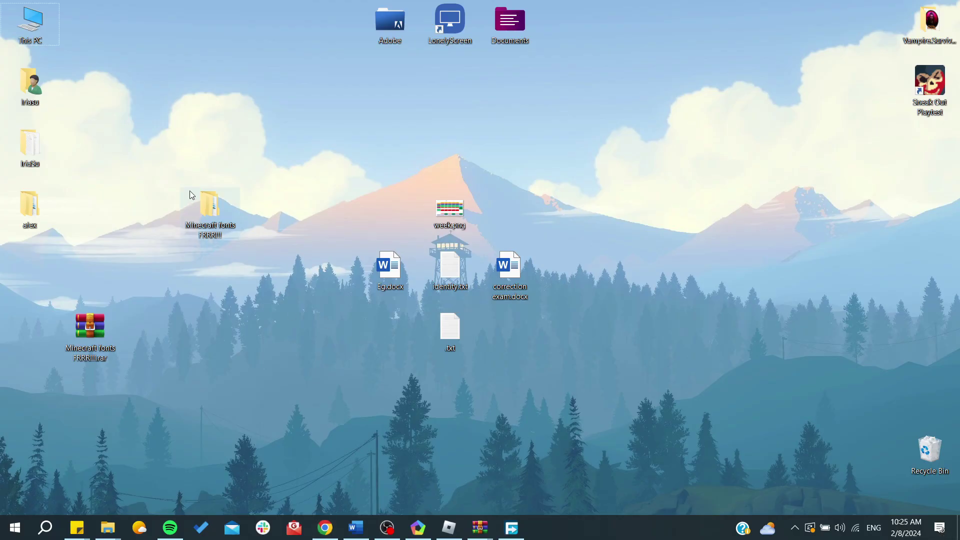
left_click(205, 210)
right_click(192, 212)
left_click(258, 250)
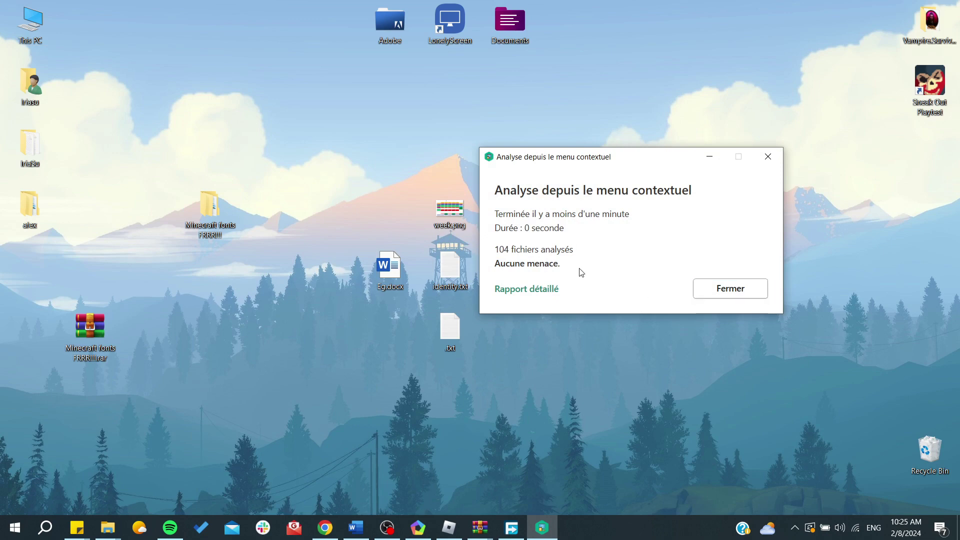
left_click(730, 289)
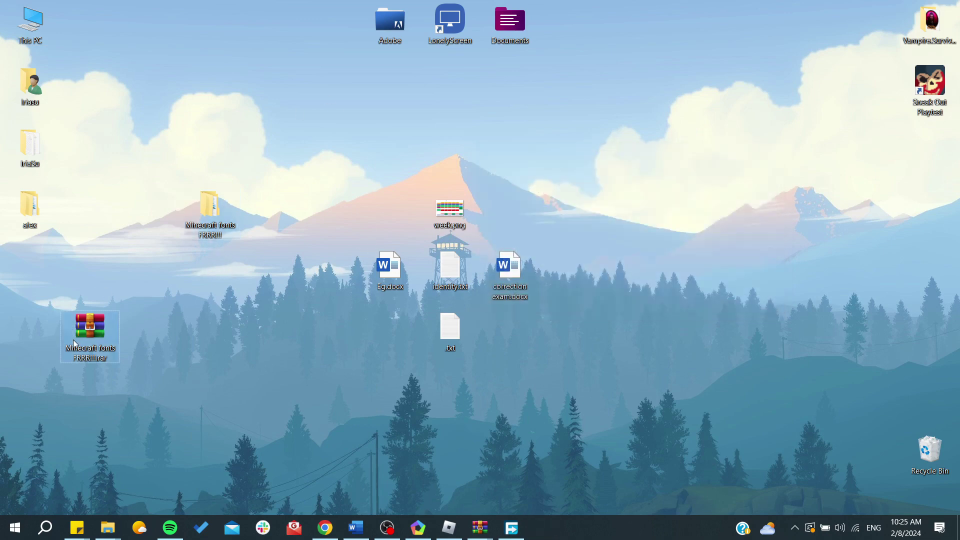
- Inspect Minecraft fonts FRRR!!!.rar in WinRAR, then open the already-extracted desktop folder instead
double_click(98, 337)
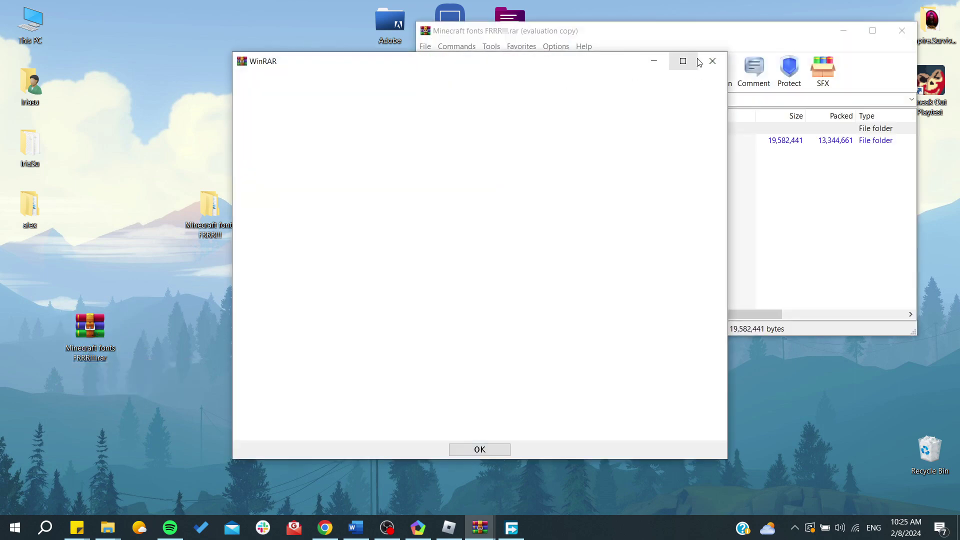
left_click(712, 61)
left_click_drag(440, 140, 468, 141)
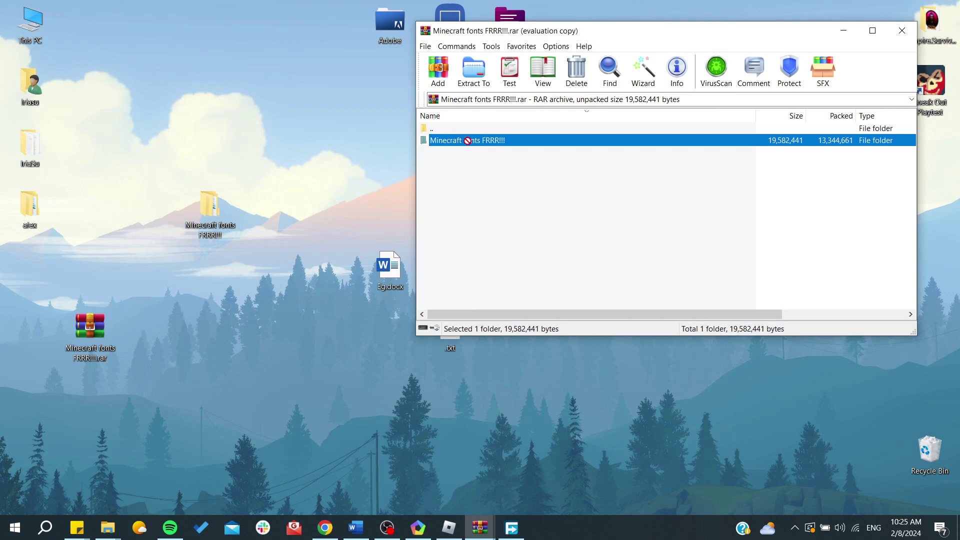
left_click(904, 31)
key("m")
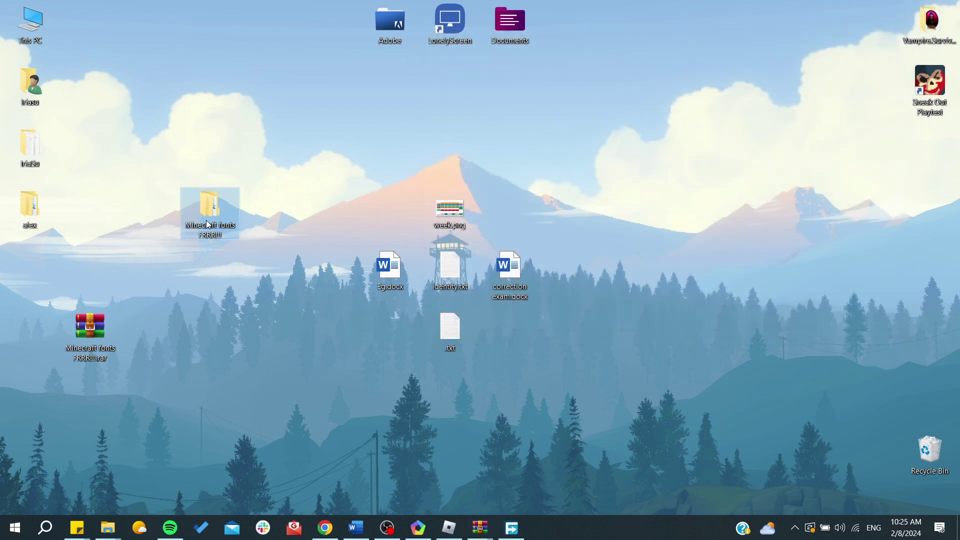
key("Return")
- Select the content and PlatformContent folders and drag the Explorer window to the right
left_click_drag(164, 215, 168, 178)
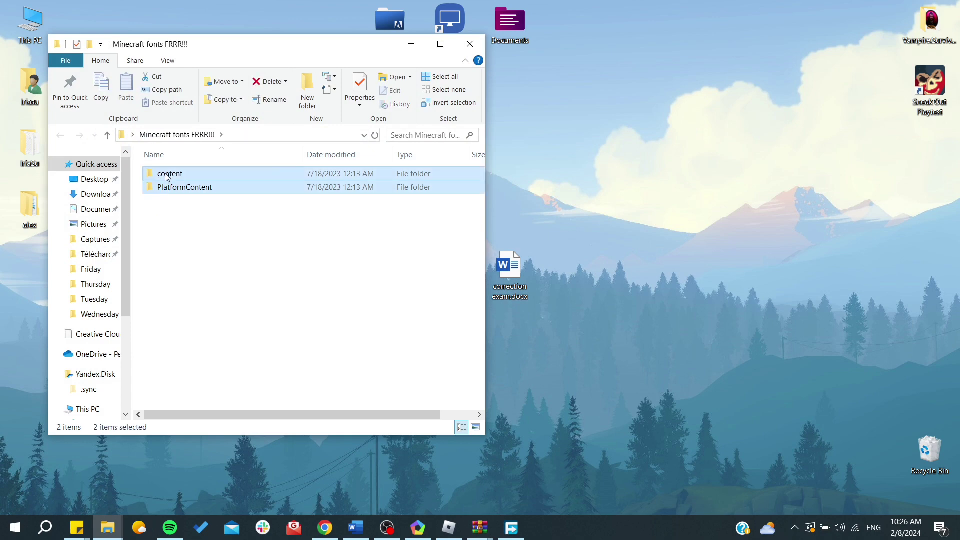
left_click_drag(161, 44, 482, 27)
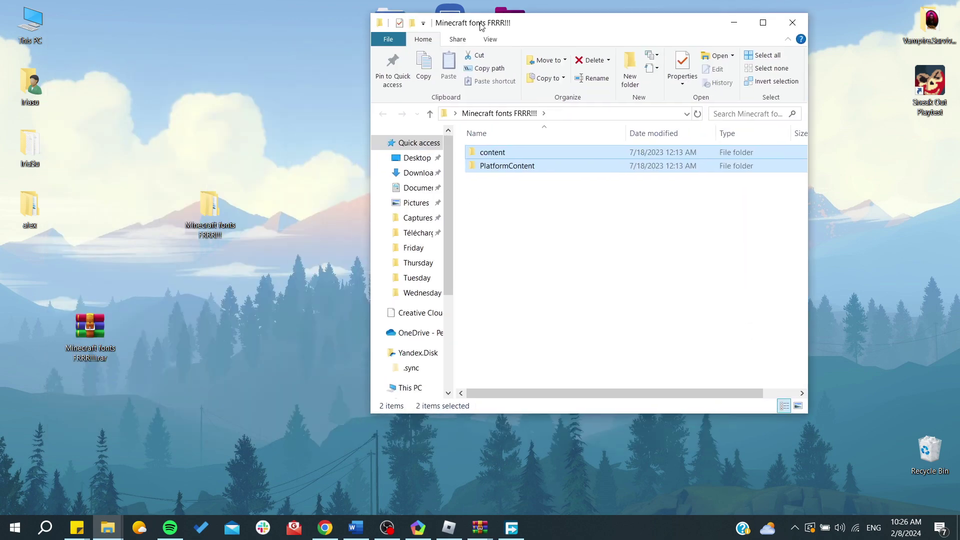
left_click(242, 80)
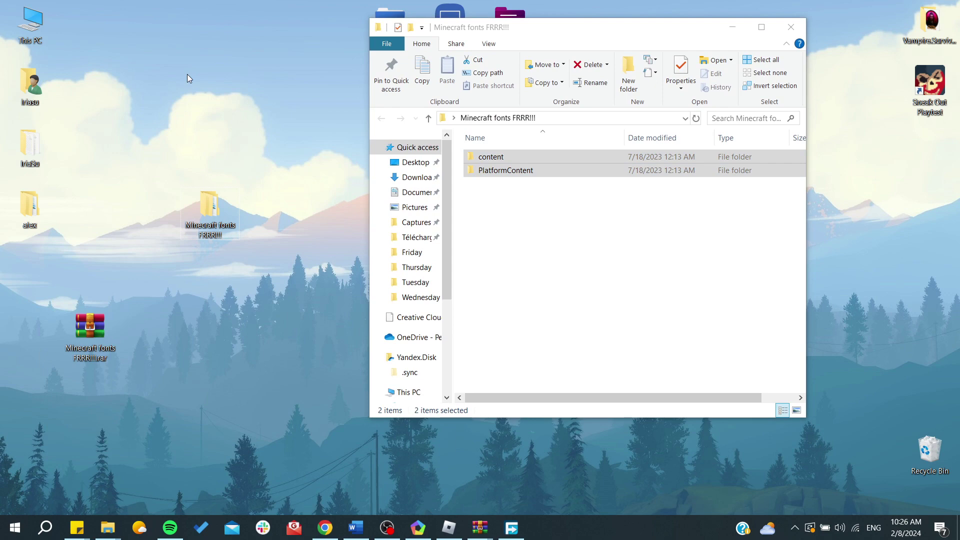
- Bring up the Run dialog and select the %appdata% entry in its Open box
key("super+r")
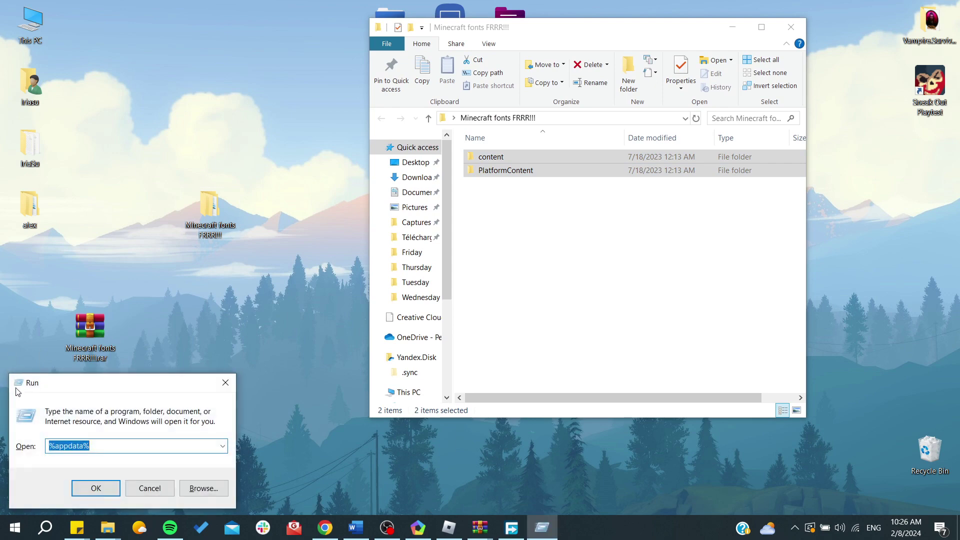
key("super")
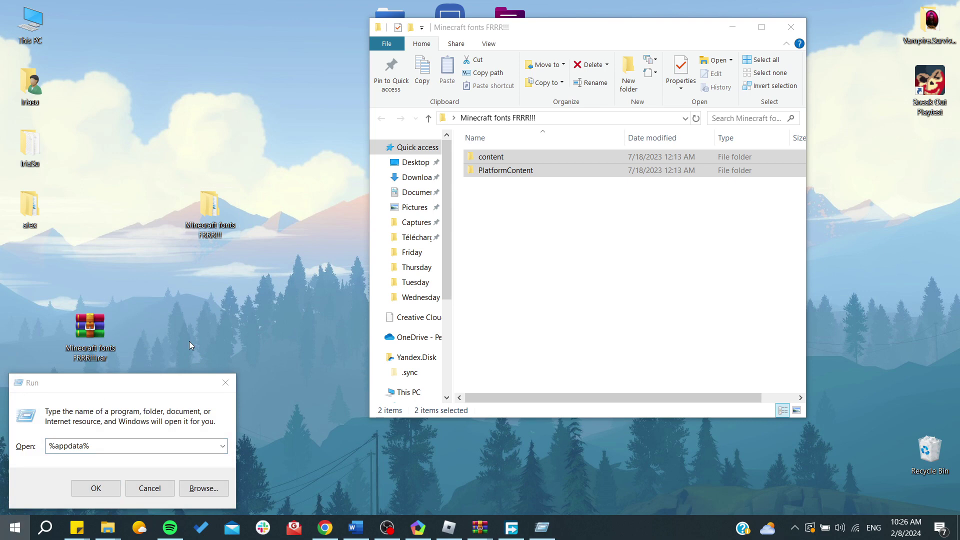
type("run")
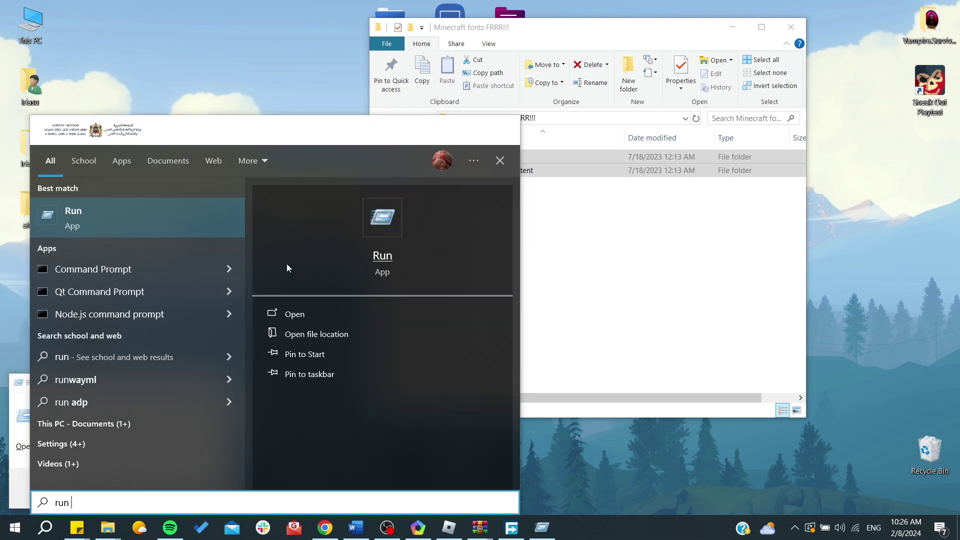
left_click(376, 234)
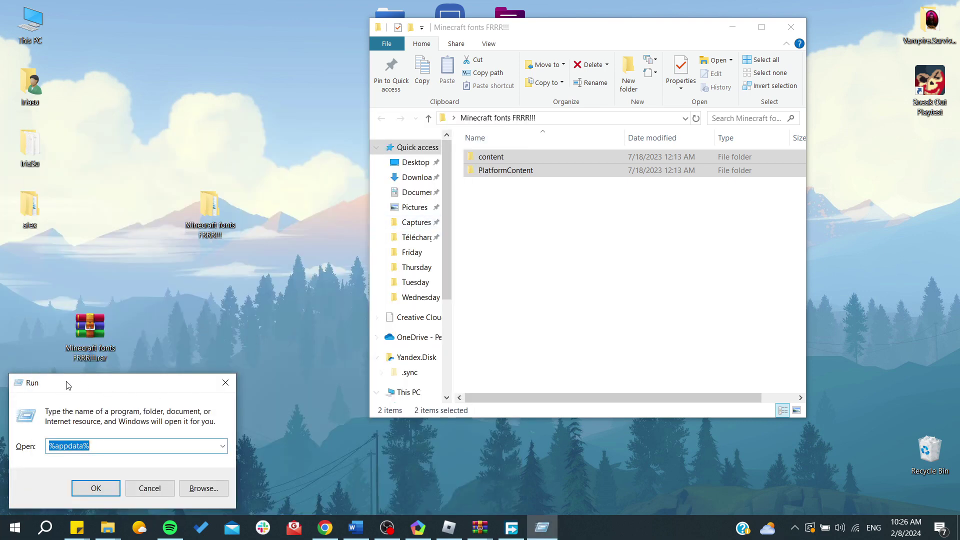
left_click_drag(103, 451, 54, 450)
- Run %appdata%, go up to AppData, then into Local\Roblox\Versions
left_click(91, 486)
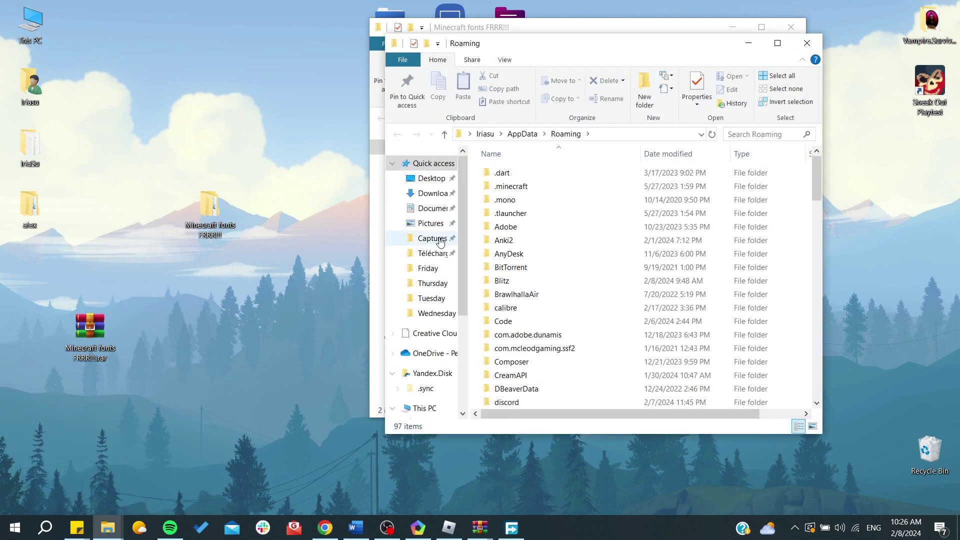
left_click(522, 134)
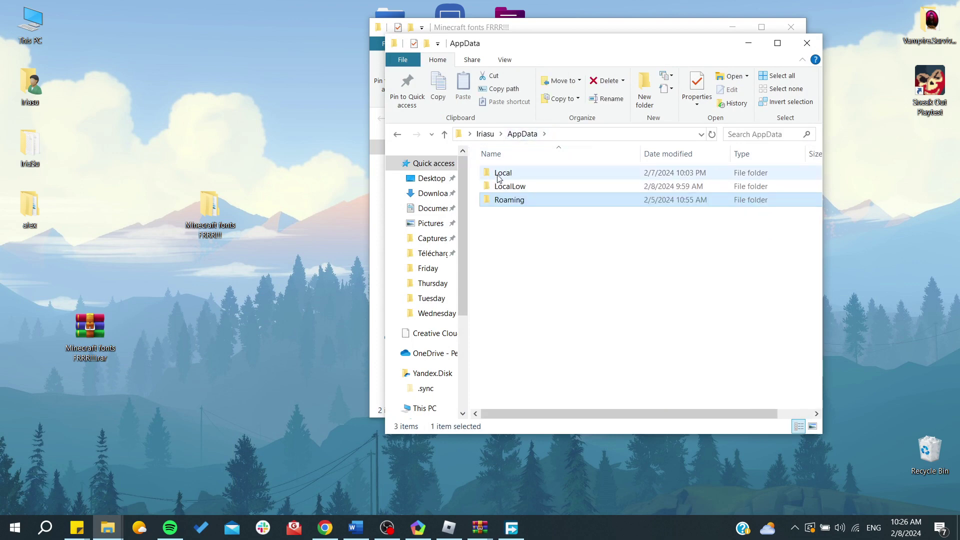
double_click(498, 175)
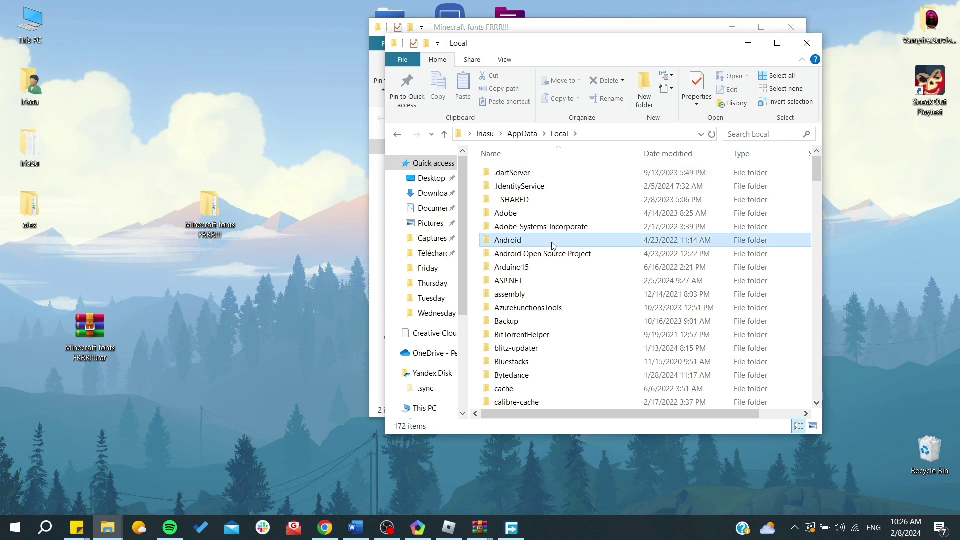
key("r")
double_click(507, 210)
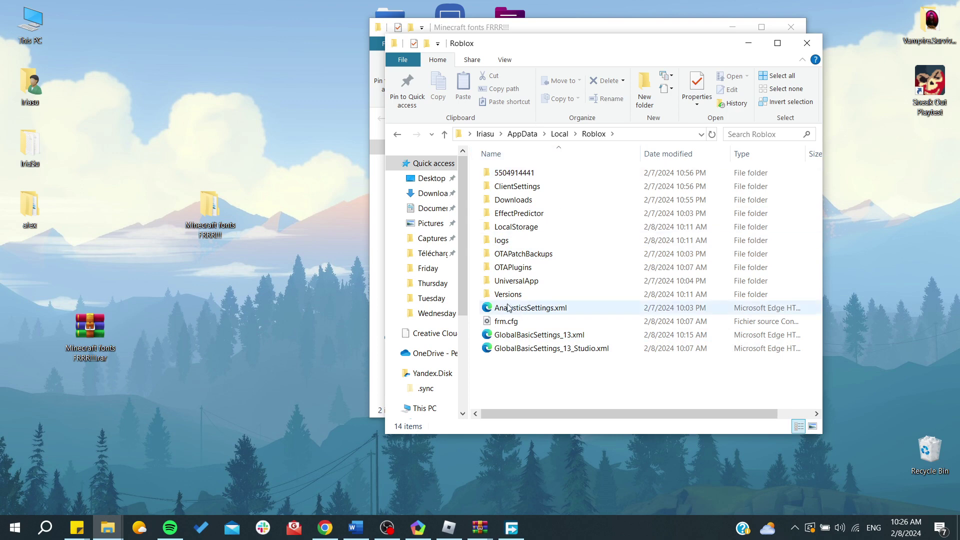
double_click(526, 298)
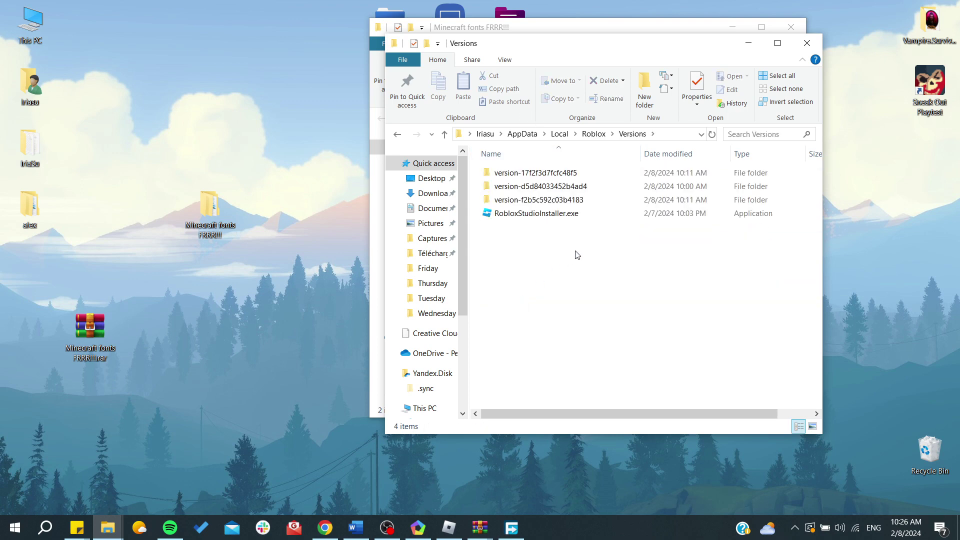
left_click_drag(550, 48, 363, 90)
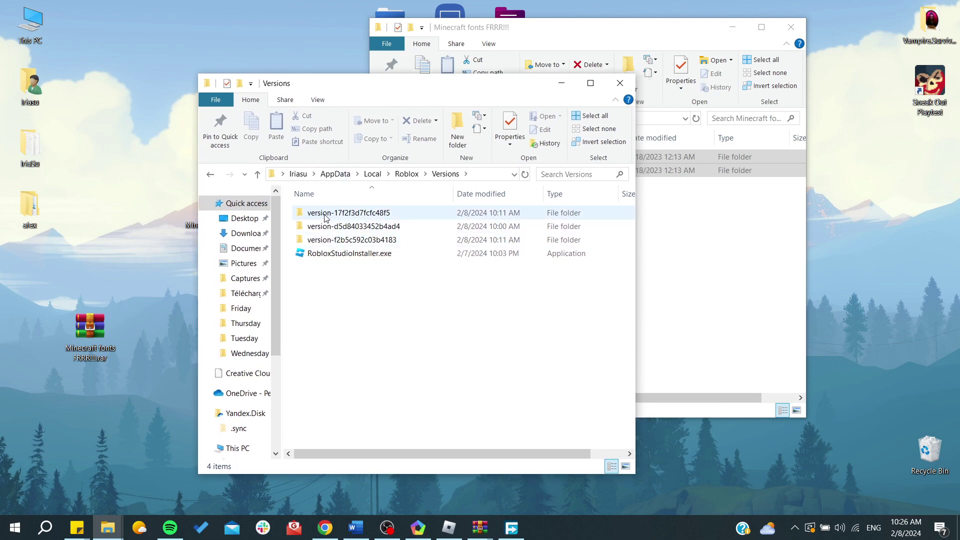
- Open version-f2b5c592c03b4183 and move its window to uncover the fonts window
mouse_move(391, 244)
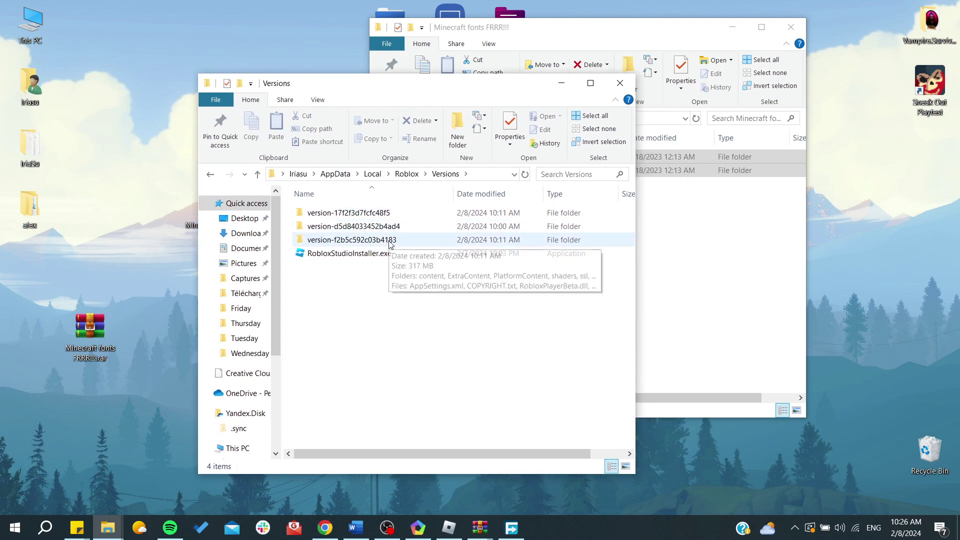
double_click(425, 242)
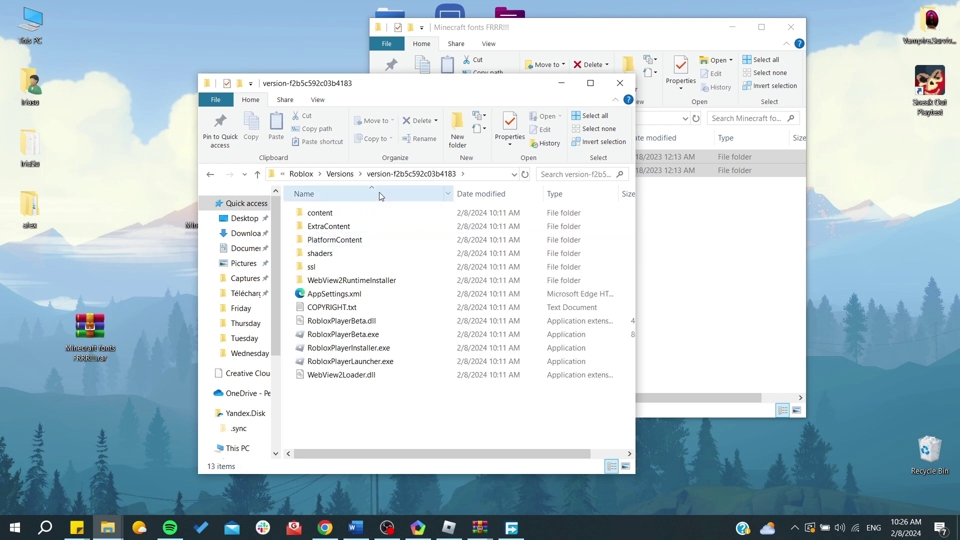
left_click(306, 218)
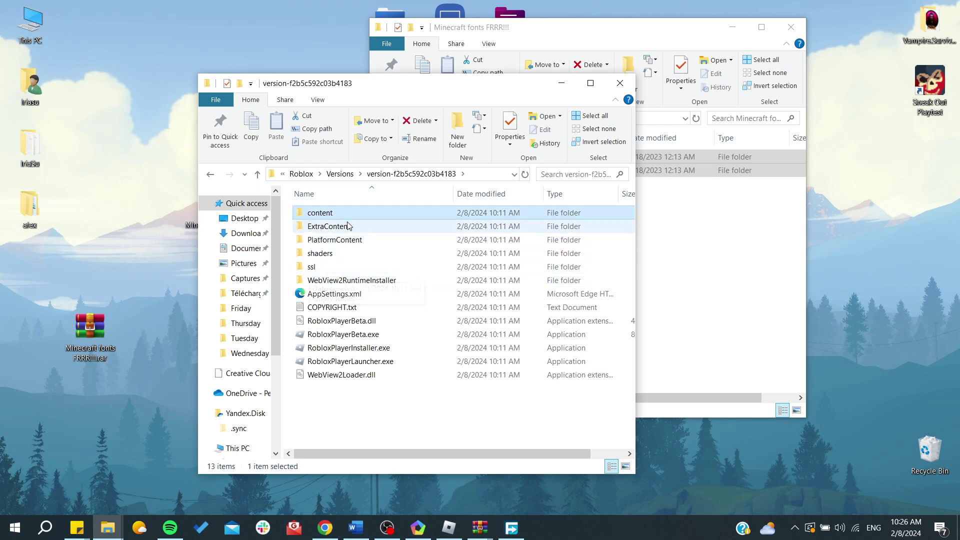
left_click_drag(348, 87, 403, 201)
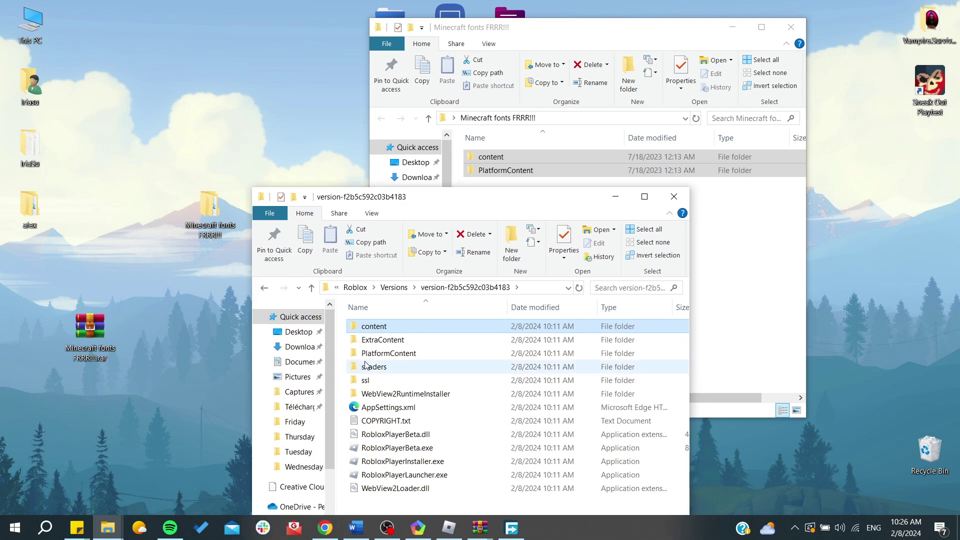
- Place the windows side by side and drag content and PlatformContent into the version folder
left_click(520, 186)
left_click_drag(511, 199, 504, 154)
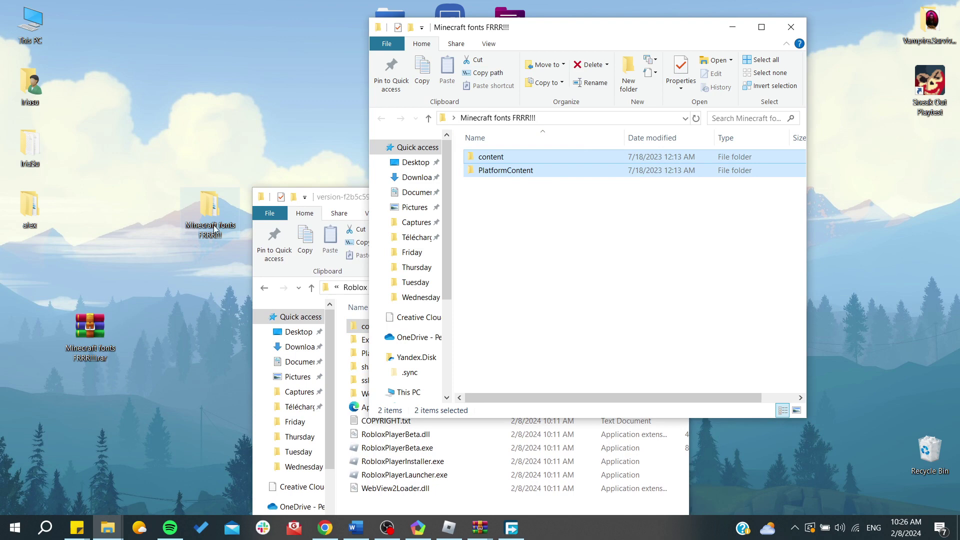
left_click_drag(543, 30, 697, 42)
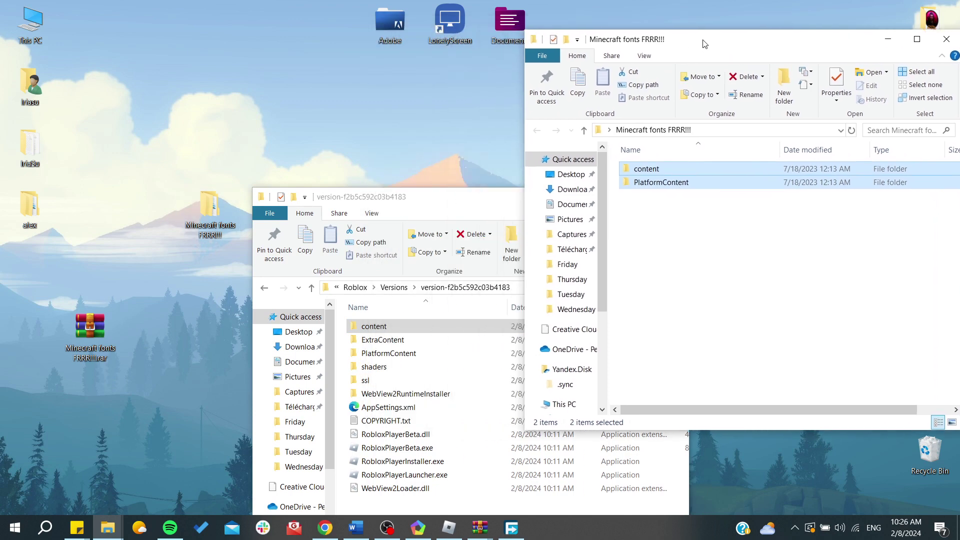
left_click(404, 197)
left_click_drag(423, 199, 284, 79)
left_click_drag(662, 184, 411, 408)
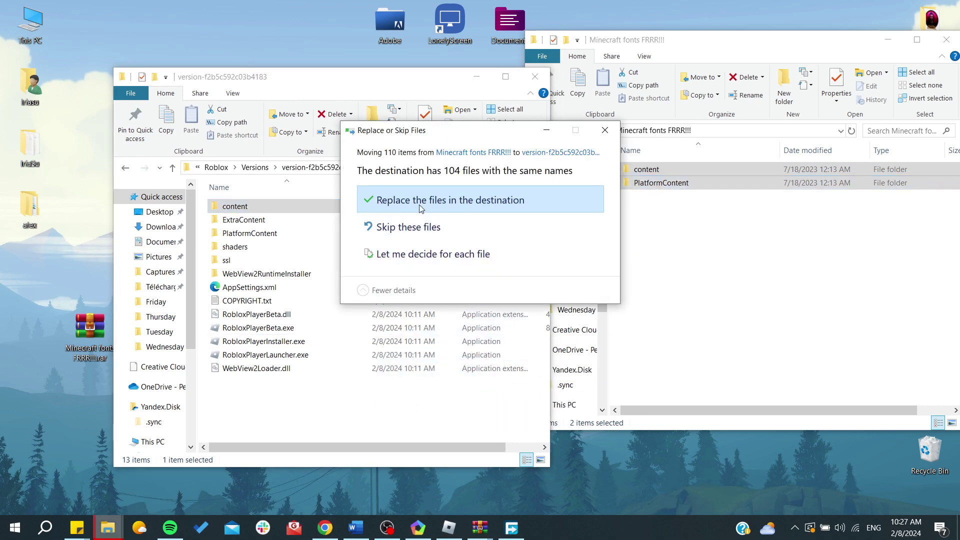
- Replace the 104 same-name files for all items, retrying after closing Roblox
left_click(425, 207)
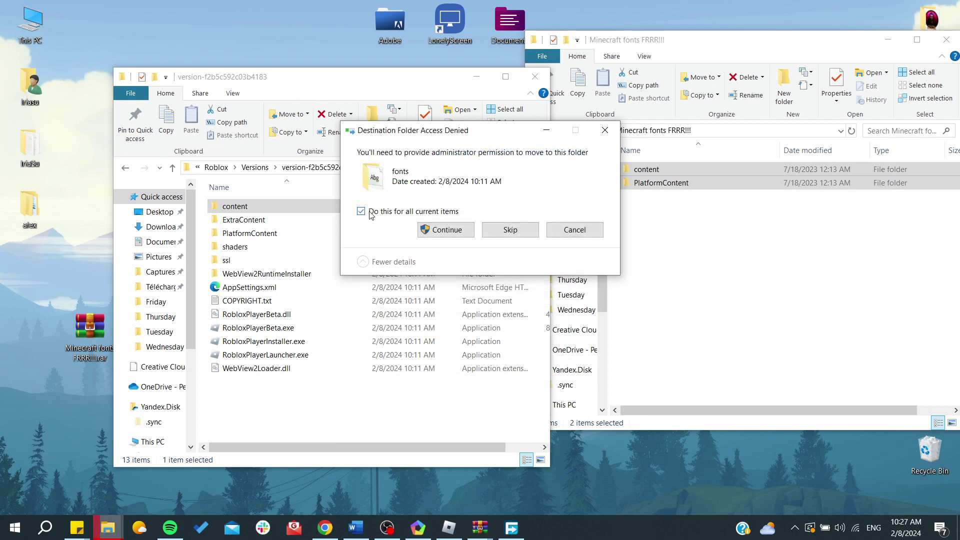
left_click(435, 234)
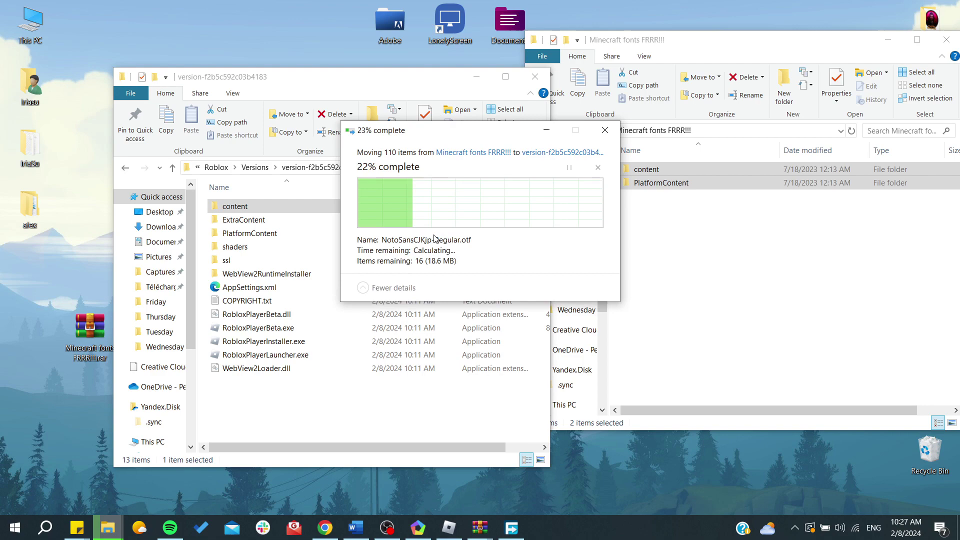
left_click(361, 211)
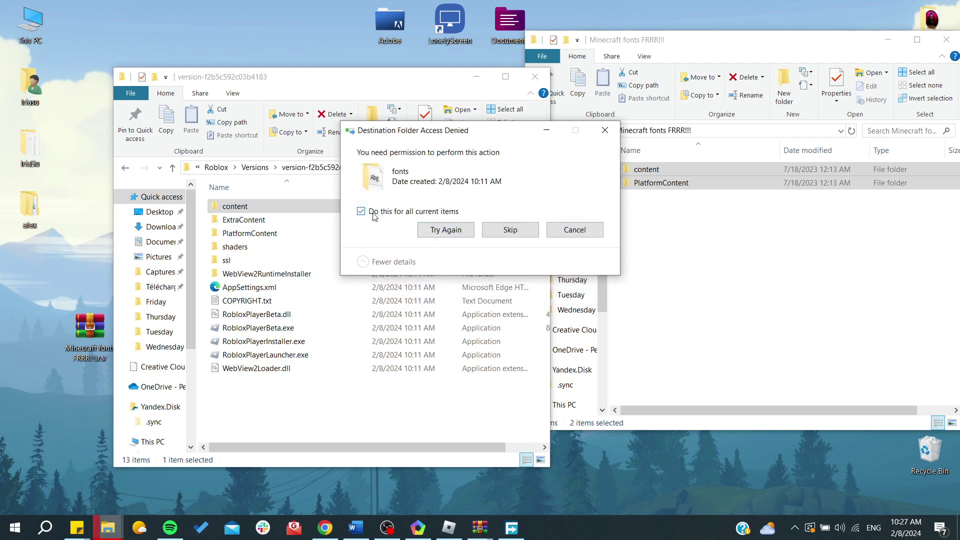
left_click(435, 234)
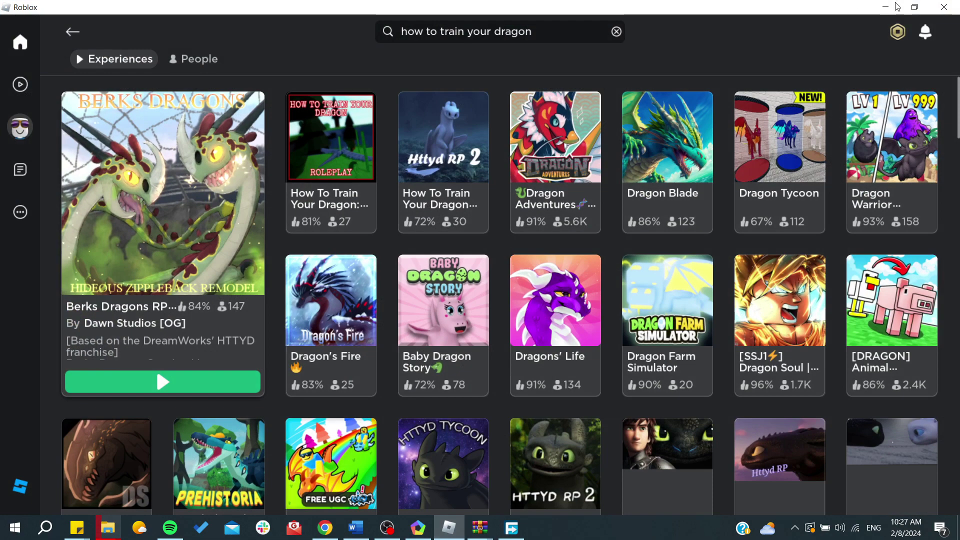
left_click(944, 7)
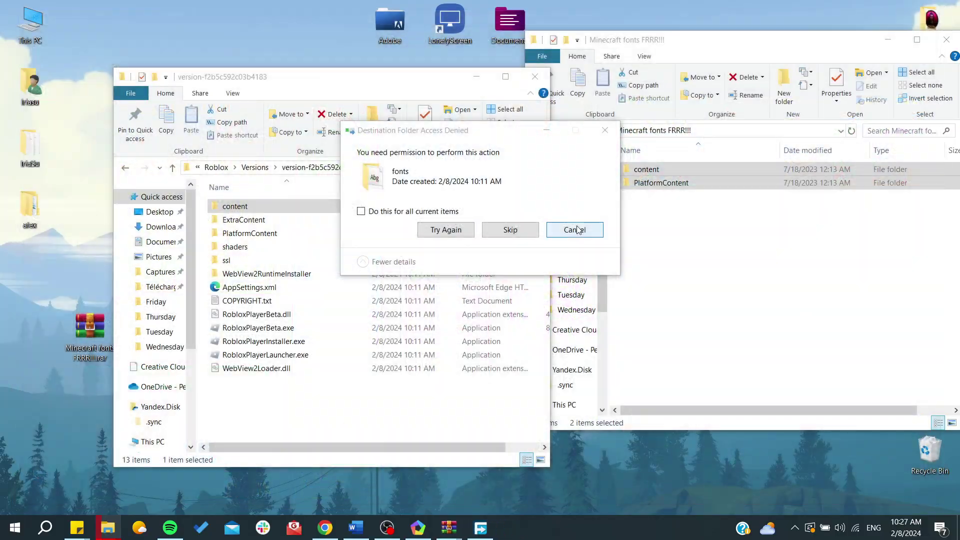
left_click(423, 229)
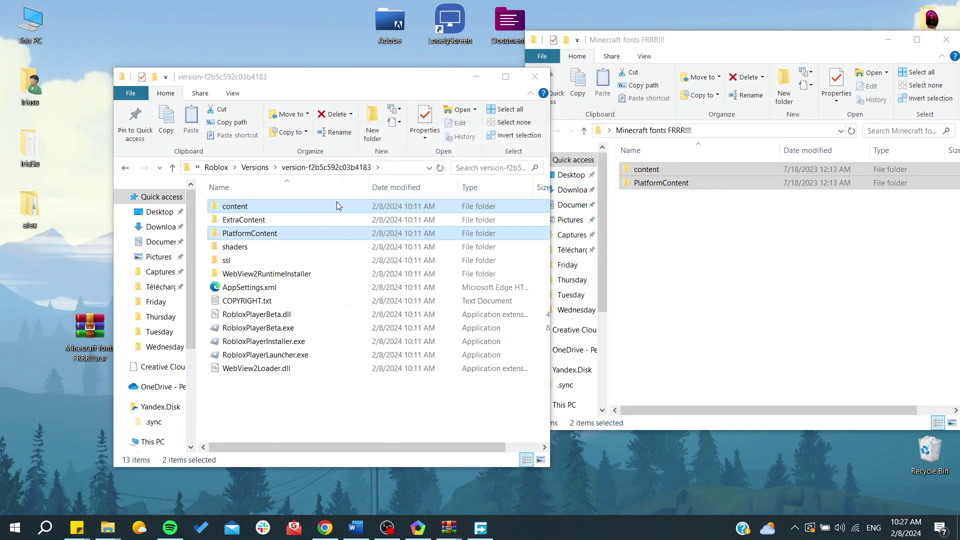
- Move the content and PlatformContent folders into version-d5d84033452b4ad4
left_click(332, 409)
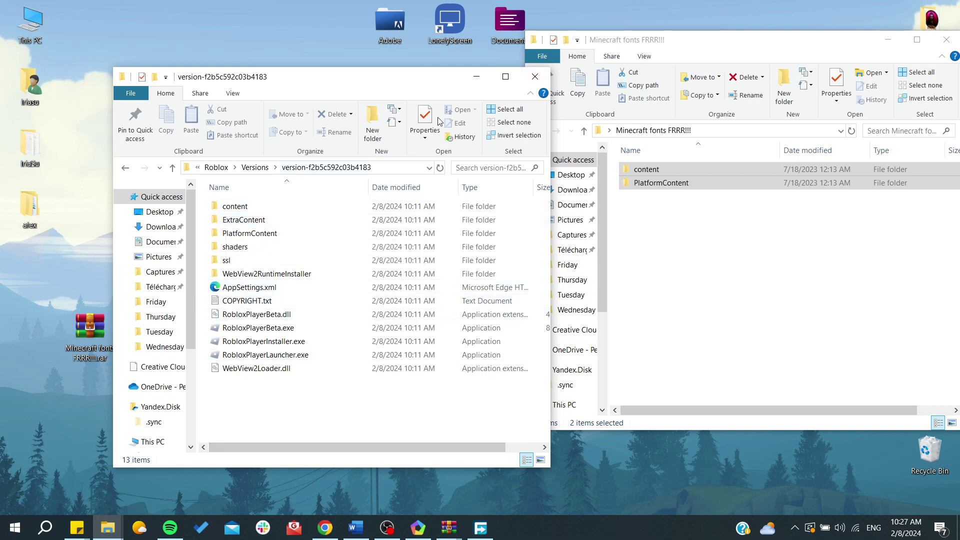
left_click(126, 167)
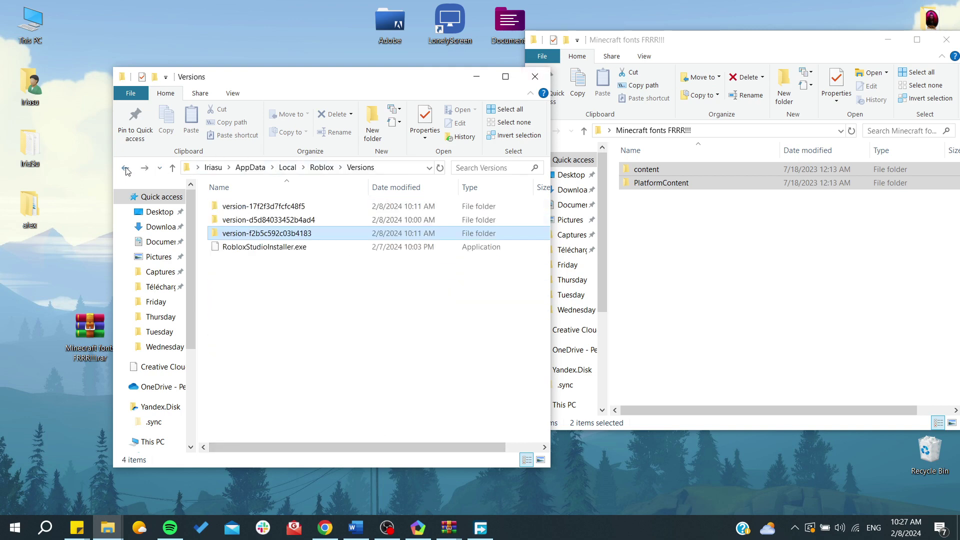
double_click(238, 220)
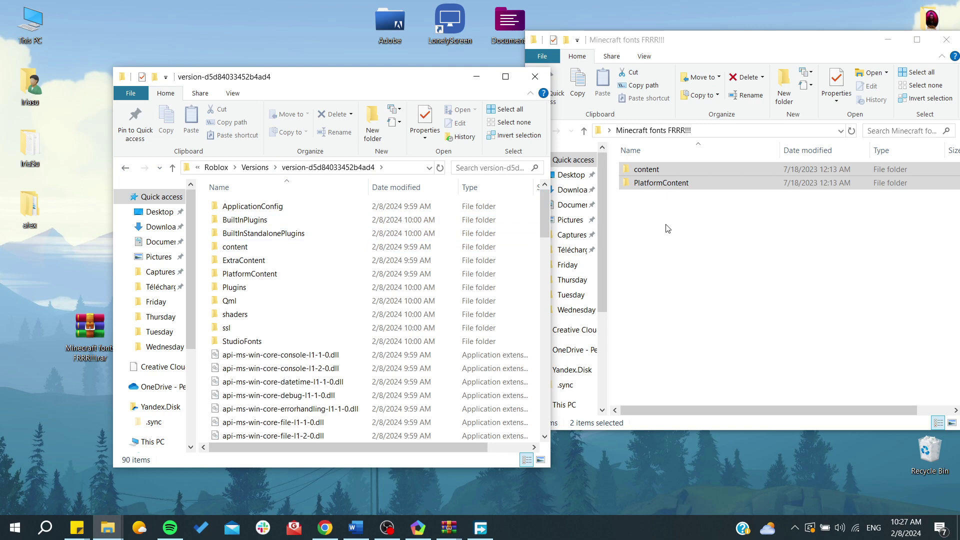
left_click_drag(657, 181, 204, 274)
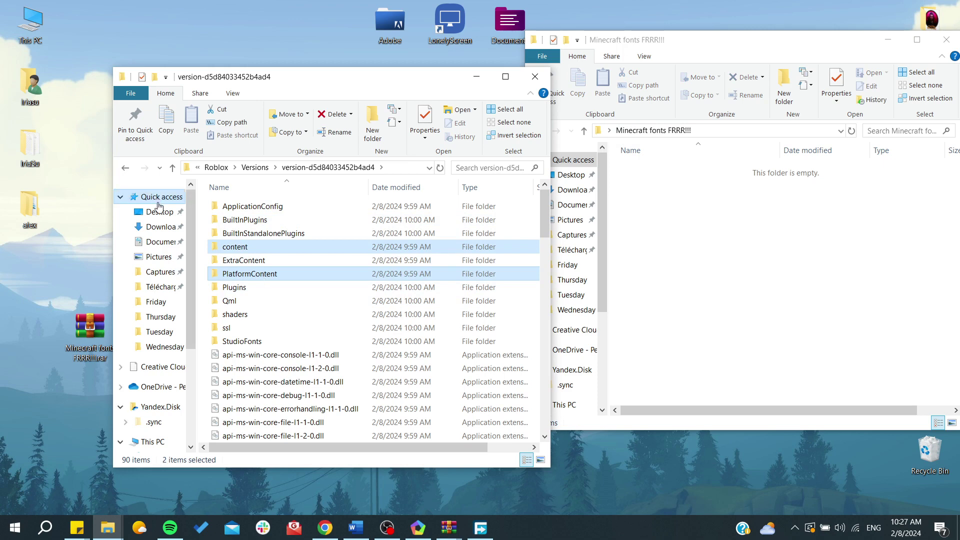
- Check the version-17f2f3d7fcfc48f5 and version-f2b5c592c03b4183 folders, then close the Roblox versions window
left_click(125, 171)
double_click(299, 209)
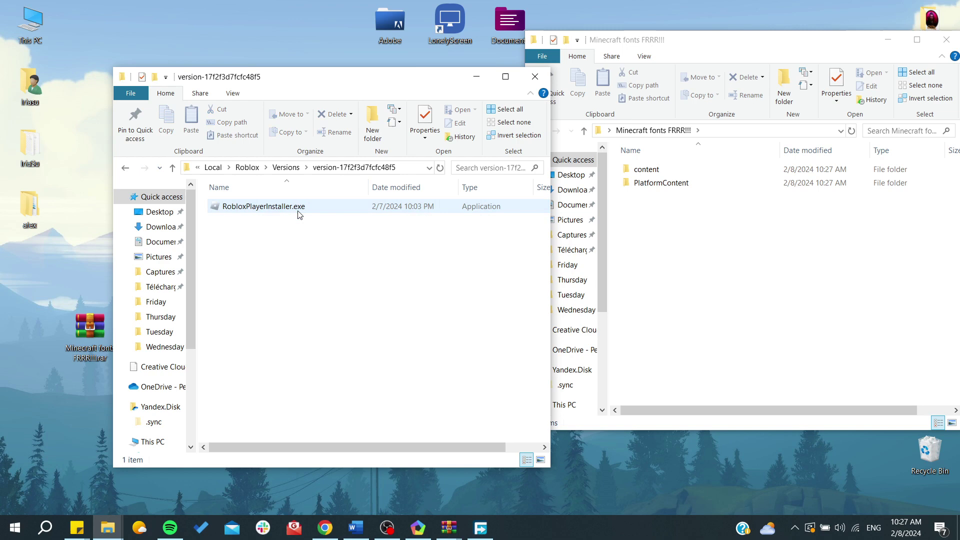
left_click(125, 168)
double_click(285, 233)
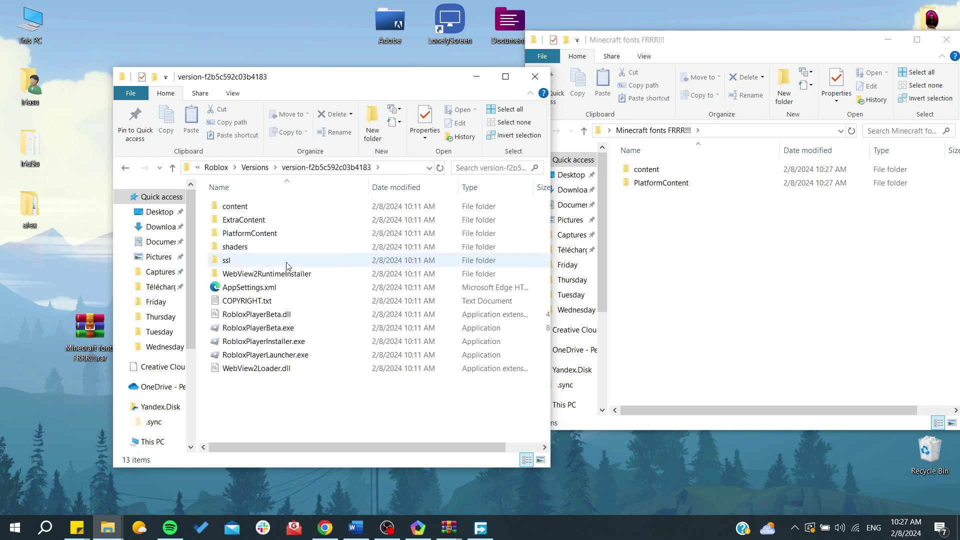
left_click(534, 76)
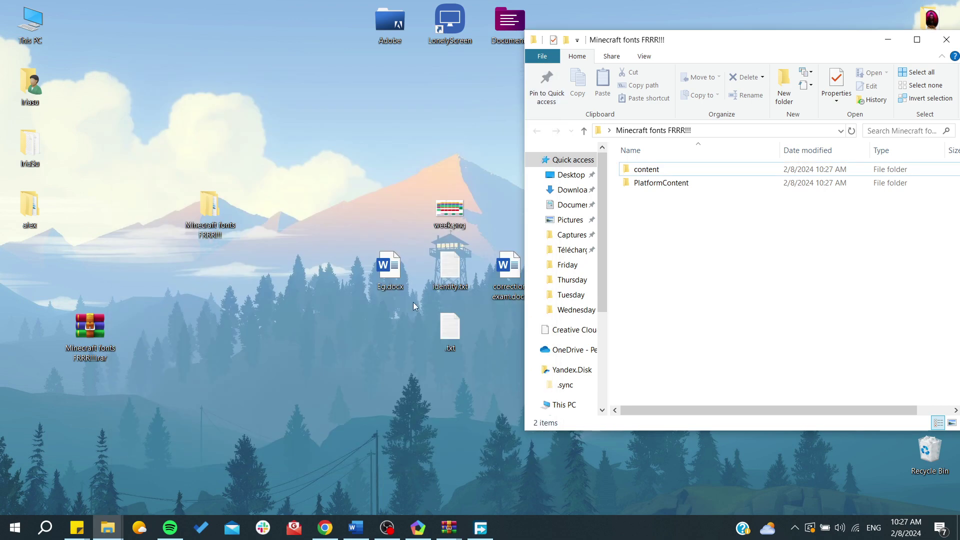
- Close the leftover Minecraft fonts FRRR!!! folder window
key("super")
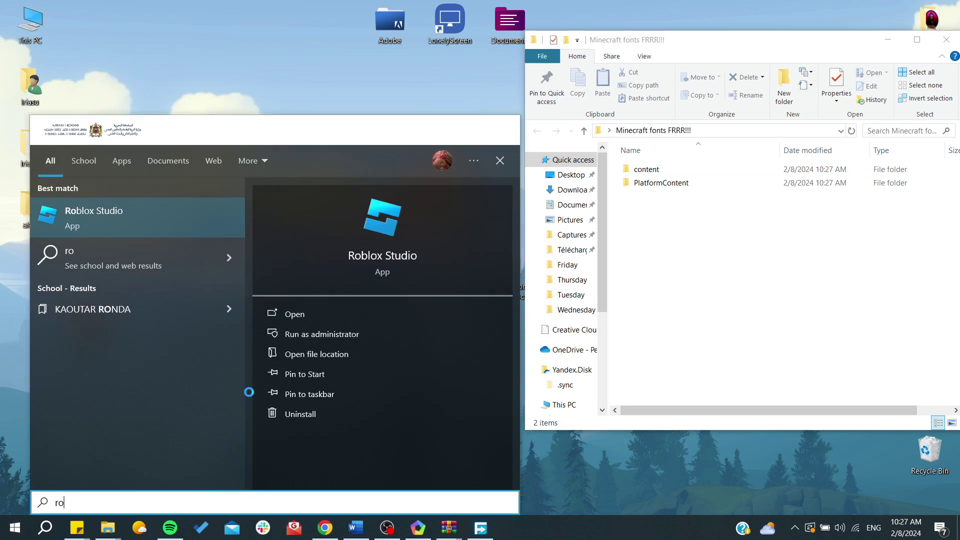
key("BackSpace")
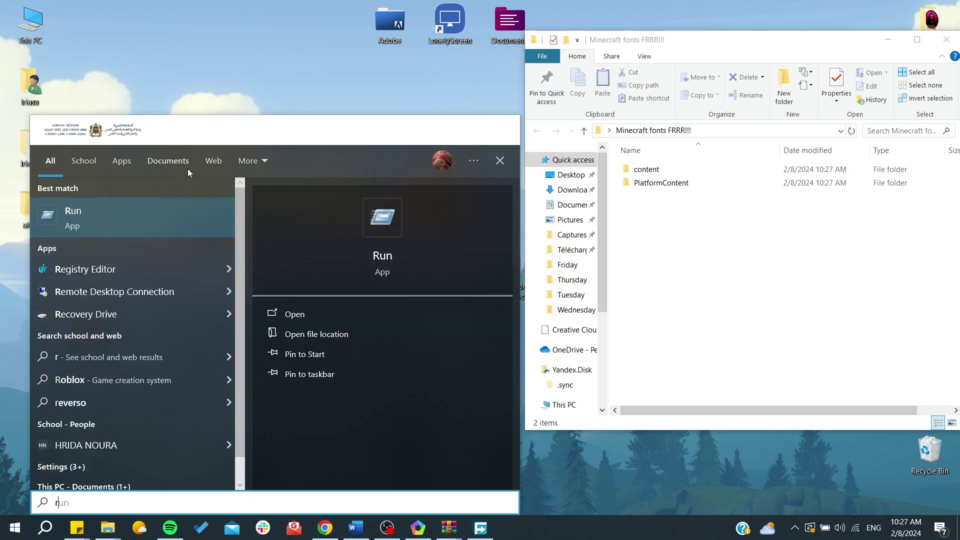
left_click(341, 51)
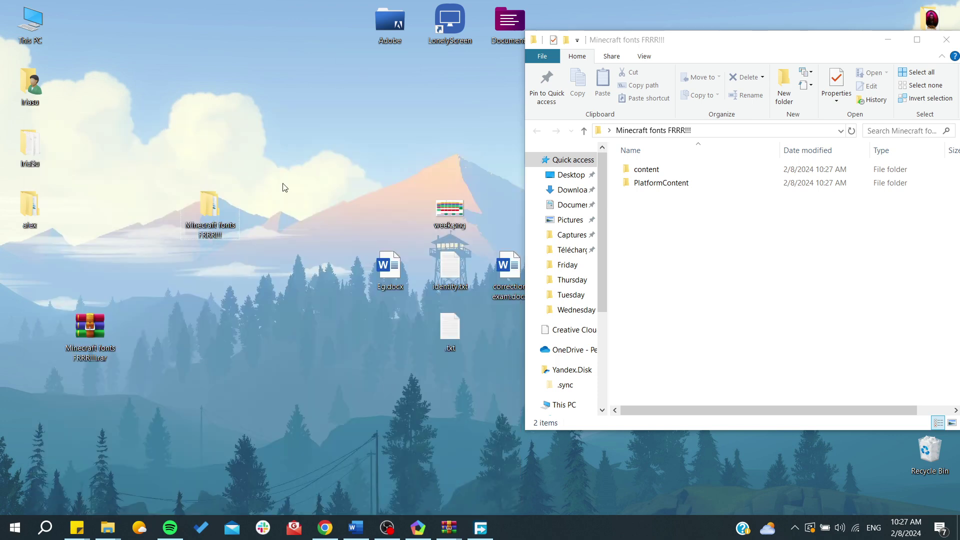
left_click(946, 39)
- Search Windows for 'roblox' and launch Roblox Player
key("super")
type("roblox")
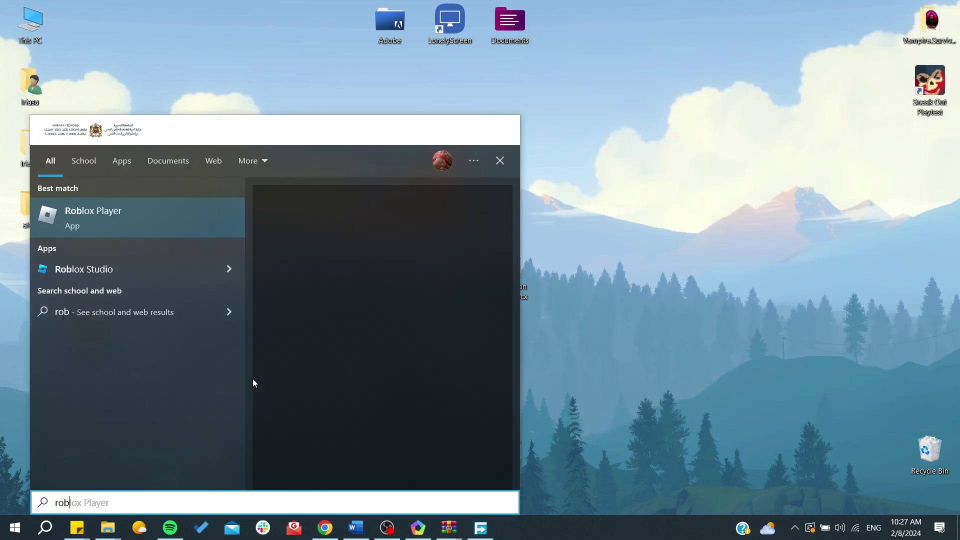
left_click(395, 233)
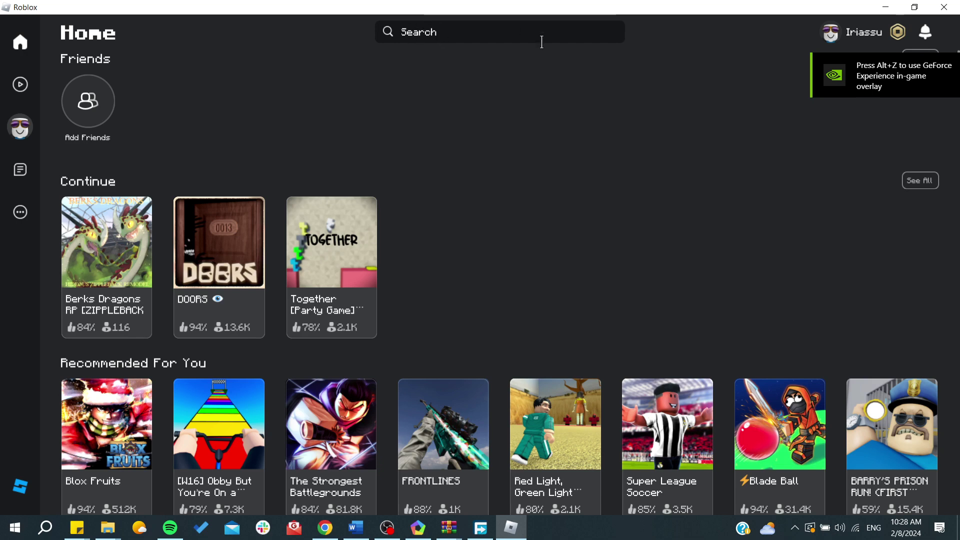
- Open and close the profile overview, returning to the Home page in the Minecraft-style font
left_click(845, 31)
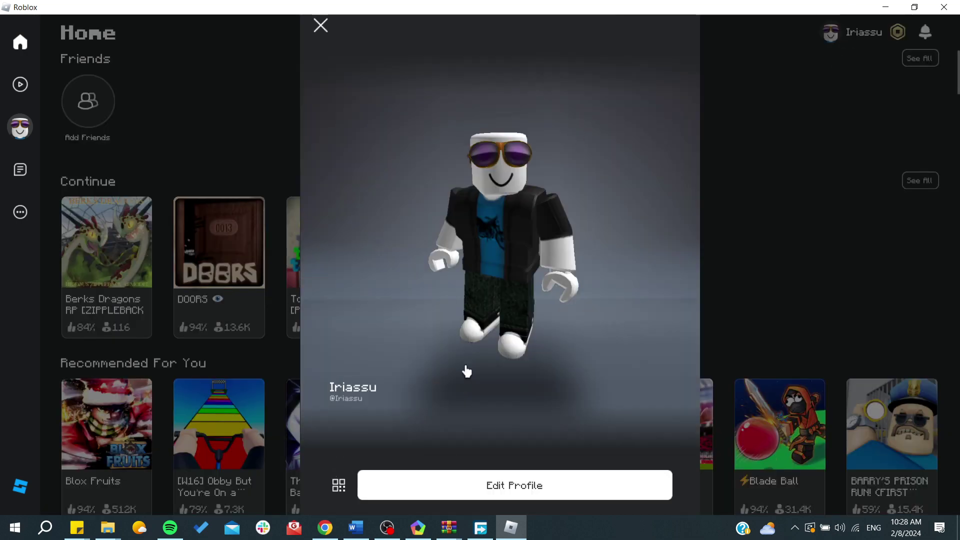
left_click(320, 26)
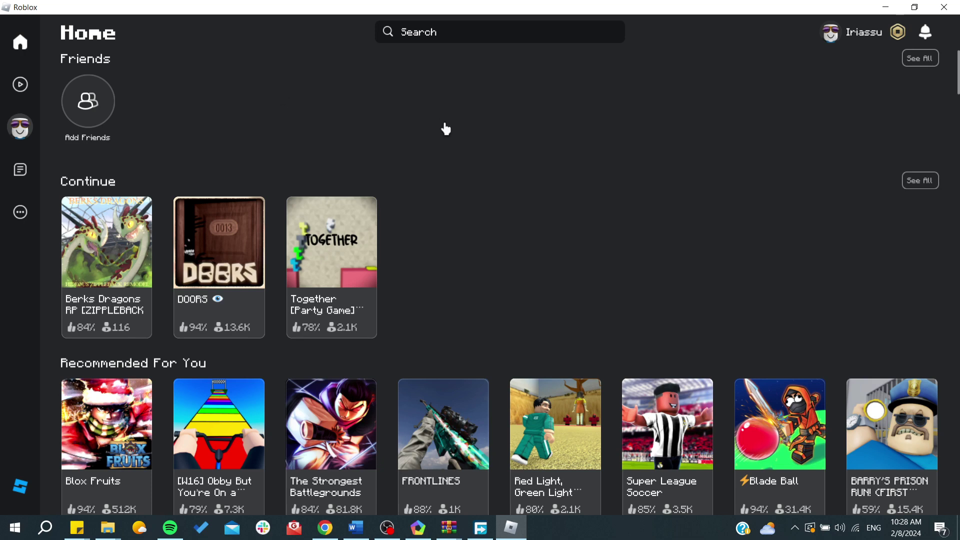